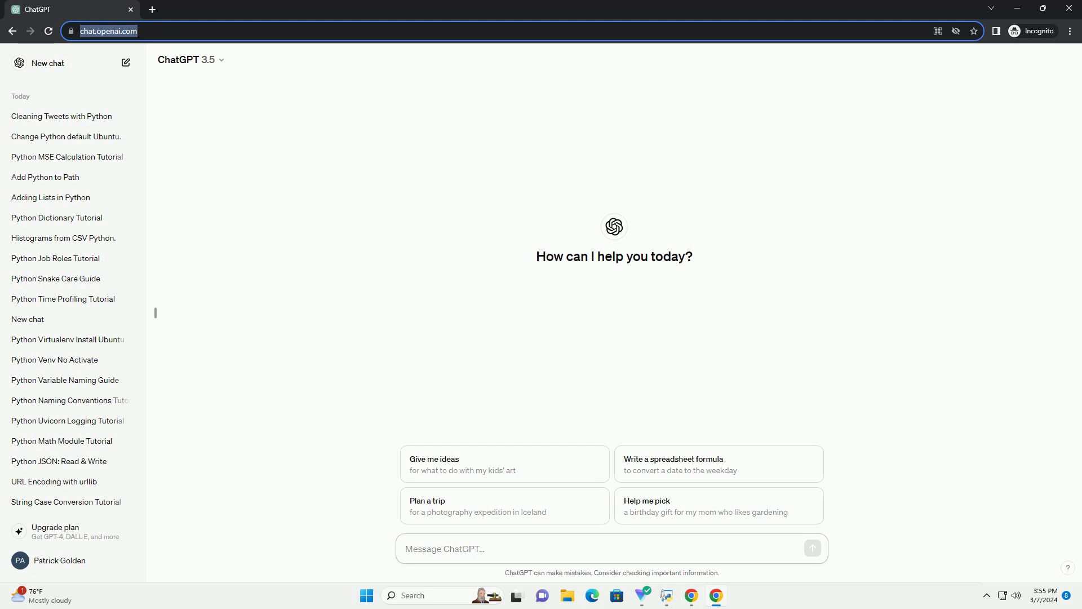
pyautogui.write('write an informative tutorial about how to convert while loop to for loop in python with code example')
# Send the request for a tutorial on converting Python while loops to for loops.
pyautogui.press('Return')
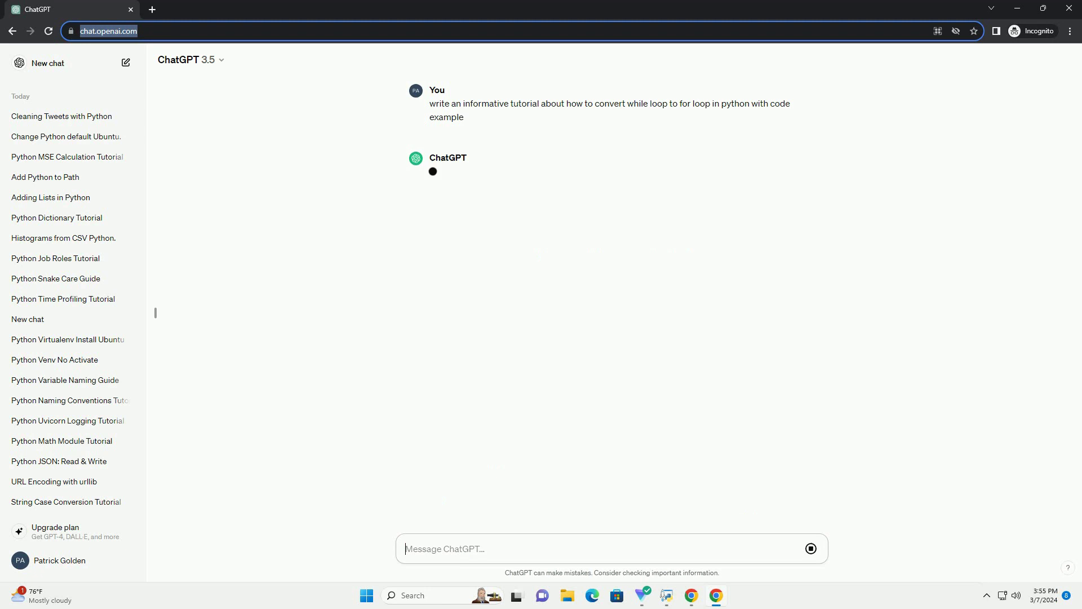